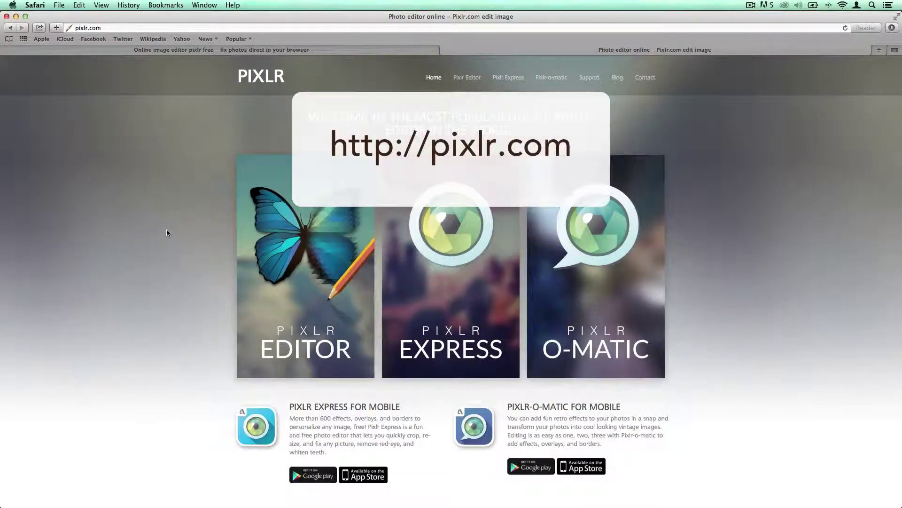
- Launch Pixlr Express from the PIXLR EXPRESS panel on the Pixlr home page
{"action": "left_click", "coordinate": [486, 292]}
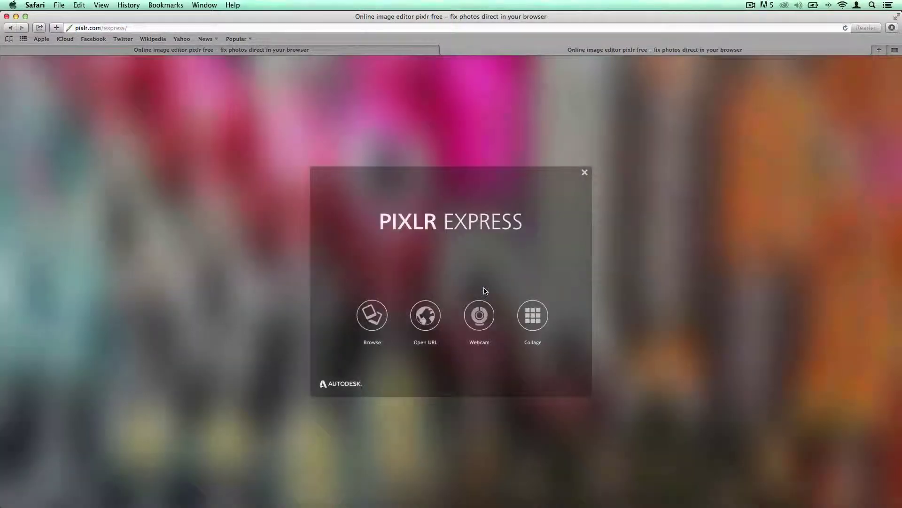
- Browse to the balloon photo 7144189.jpg and open it in the editor
{"action": "left_click", "coordinate": [372, 317]}
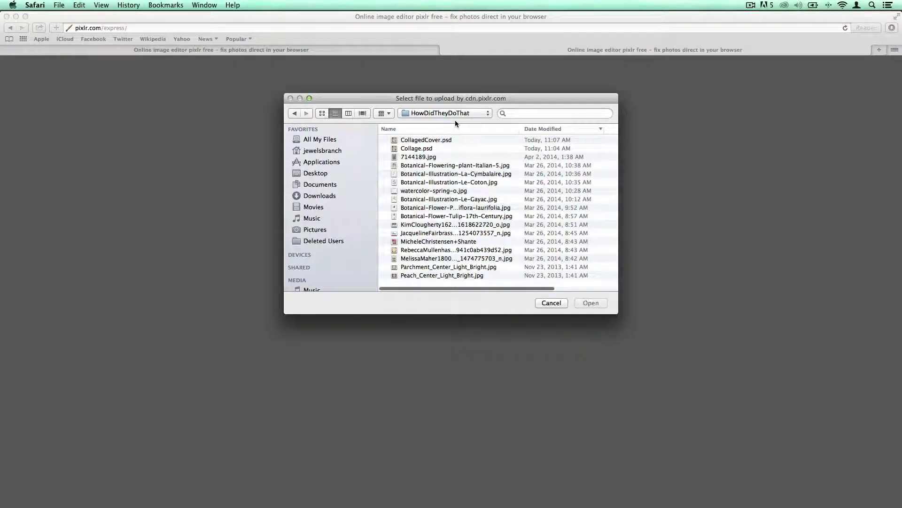
{"action": "left_click", "coordinate": [432, 158]}
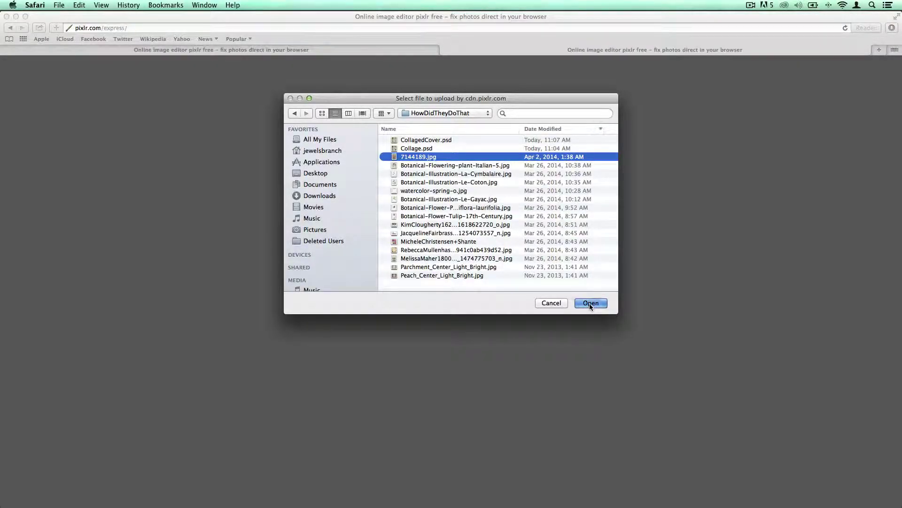
{"action": "left_click", "coordinate": [590, 304]}
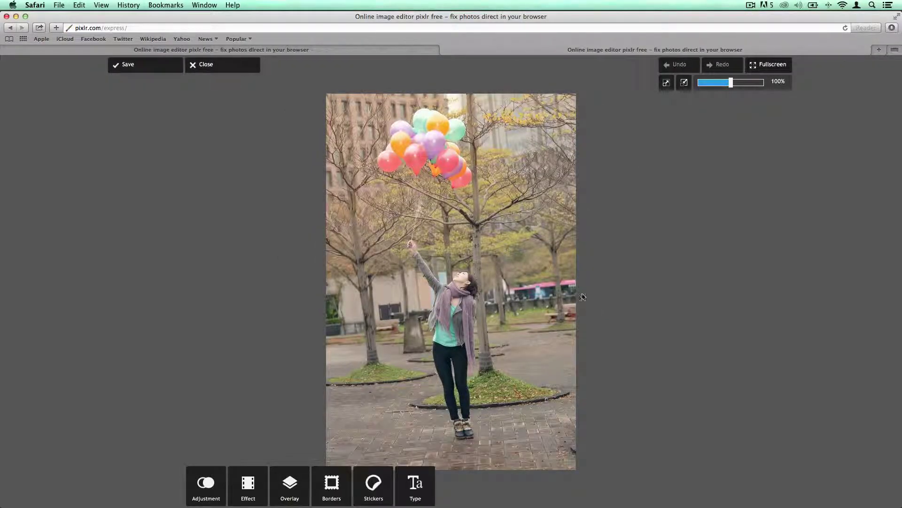
- Add a Sans text layer in the BEBAS font reading 'LET IT GO'
{"action": "left_click", "coordinate": [417, 486]}
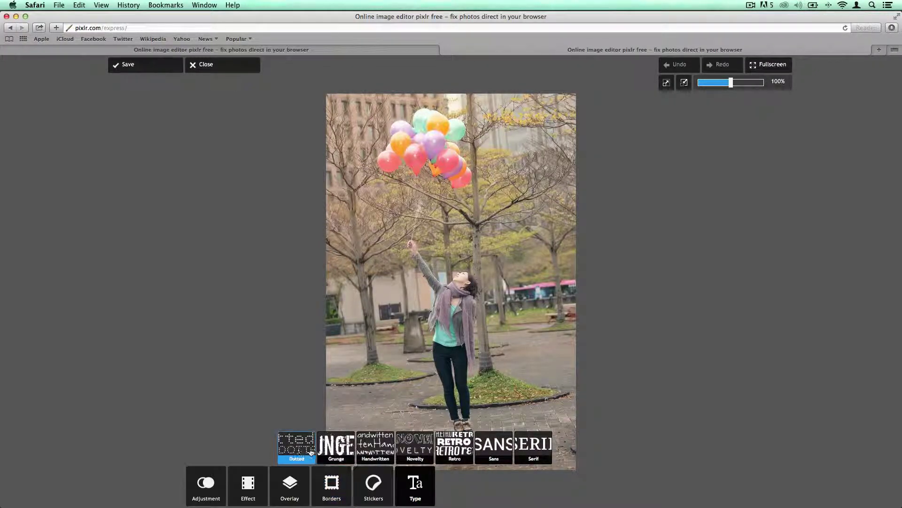
{"action": "left_click", "coordinate": [497, 451]}
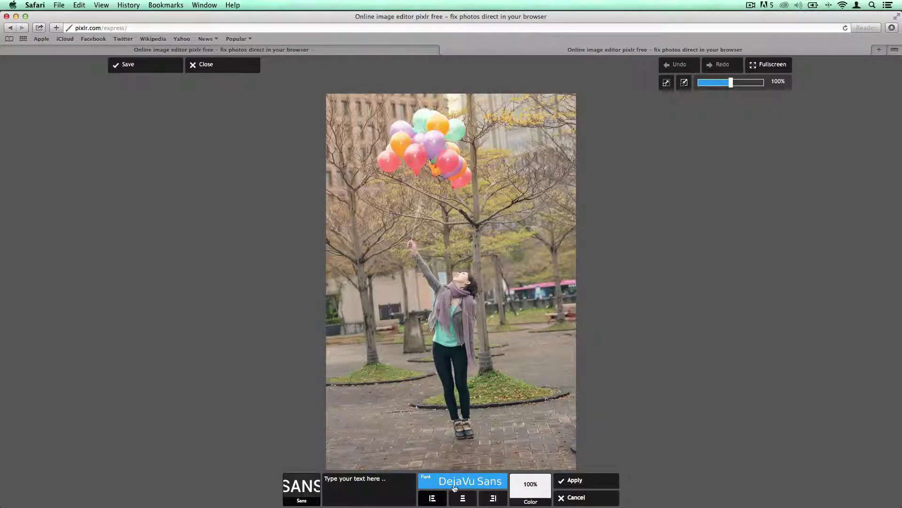
{"action": "left_click", "coordinate": [454, 484]}
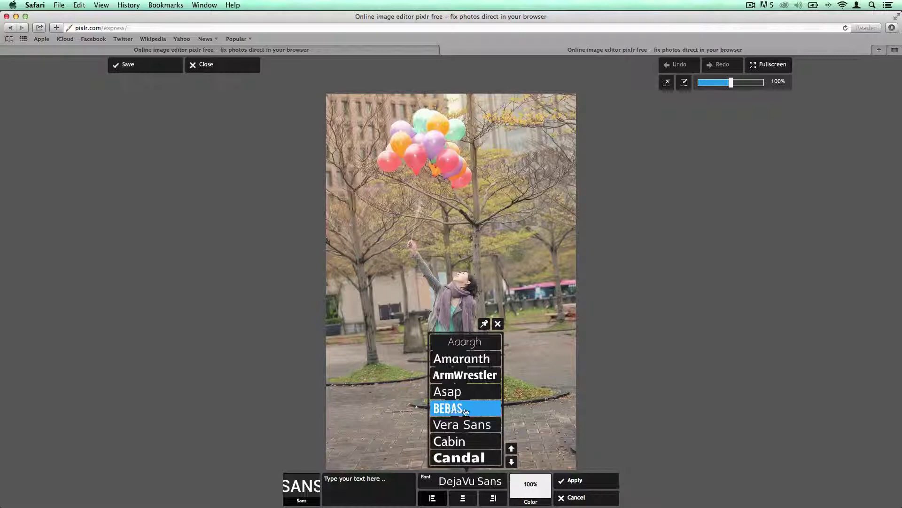
{"action": "left_click", "coordinate": [512, 463]}
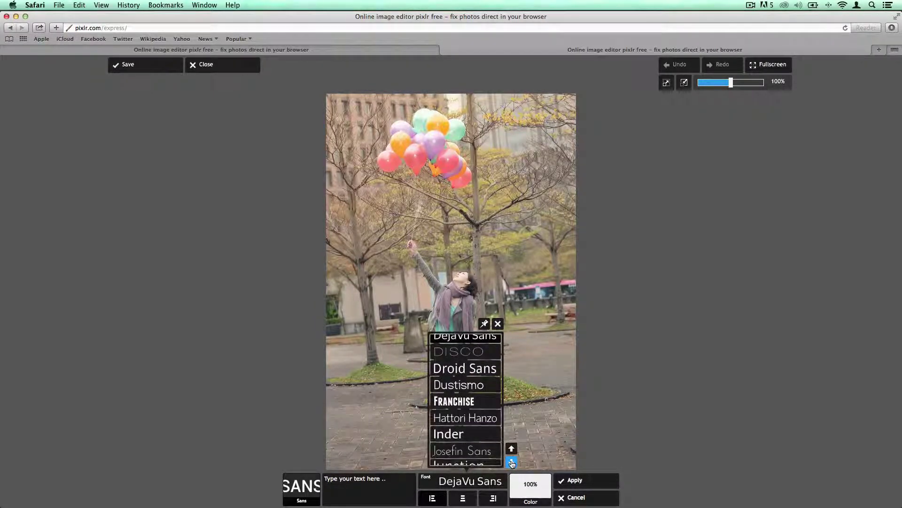
{"action": "left_click", "coordinate": [512, 450]}
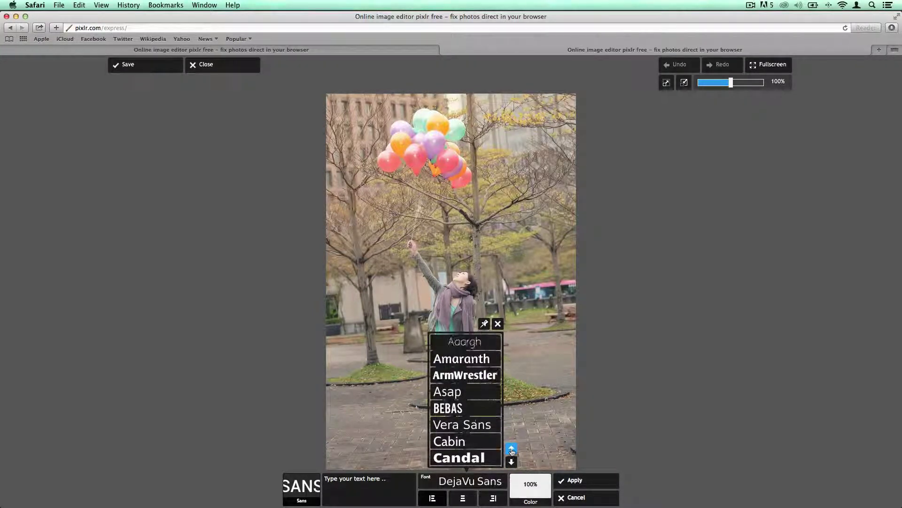
{"action": "left_click", "coordinate": [468, 409]}
{"action": "left_click", "coordinate": [356, 480]}
{"action": "type", "text": "L"}
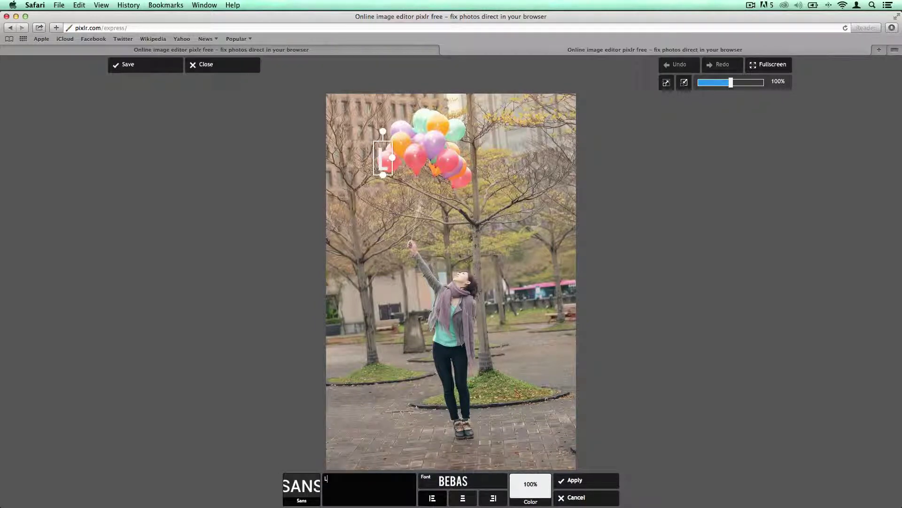
{"action": "type", "text": "ET I"}
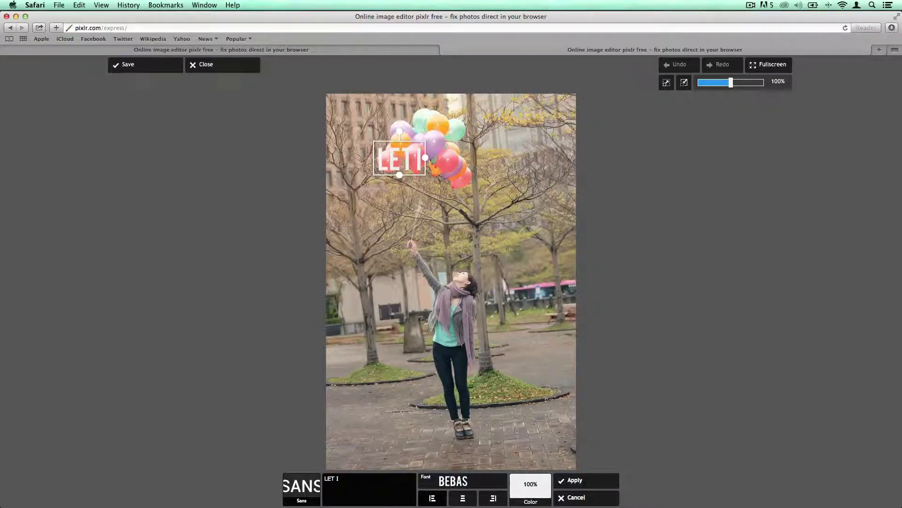
{"action": "type", "text": "T GO"}
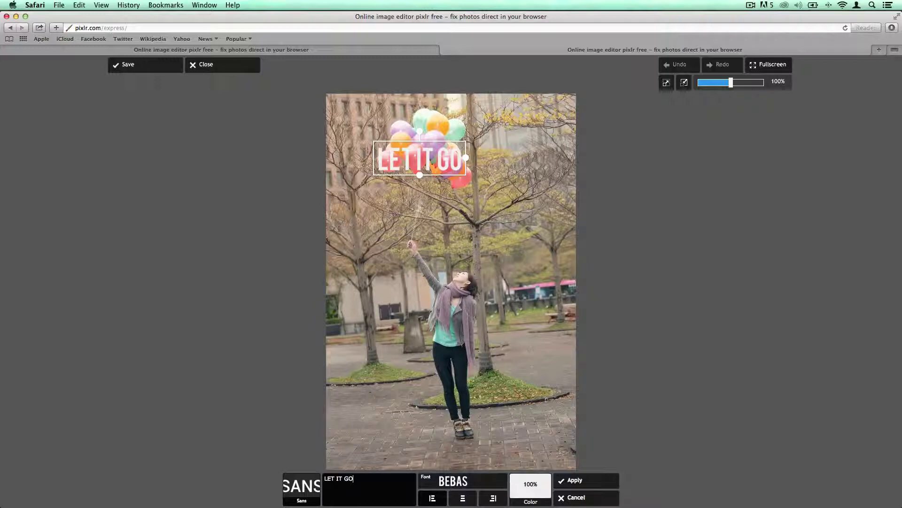
- Centre-align the 'LET IT GO' caption, enlarge it, and centre it just below the balloons
{"action": "left_click", "coordinate": [462, 498]}
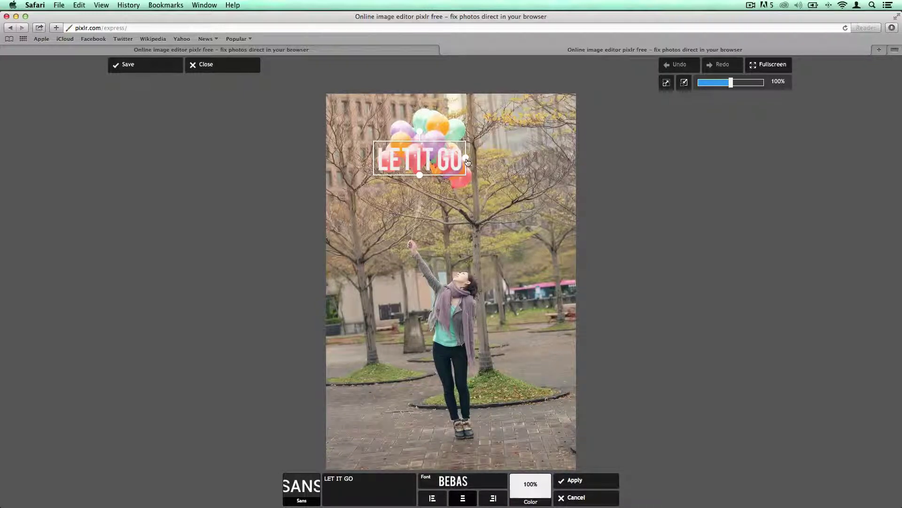
{"action": "mouse_move", "coordinate": [420, 131]}
{"action": "left_mouse_down"}
{"action": "mouse_move", "coordinate": [441, 148]}
{"action": "mouse_move", "coordinate": [397, 158]}
{"action": "mouse_move", "coordinate": [422, 129]}
{"action": "left_mouse_up"}
{"action": "left_click_drag", "start_coordinate": [442, 162], "coordinate": [432, 218]}
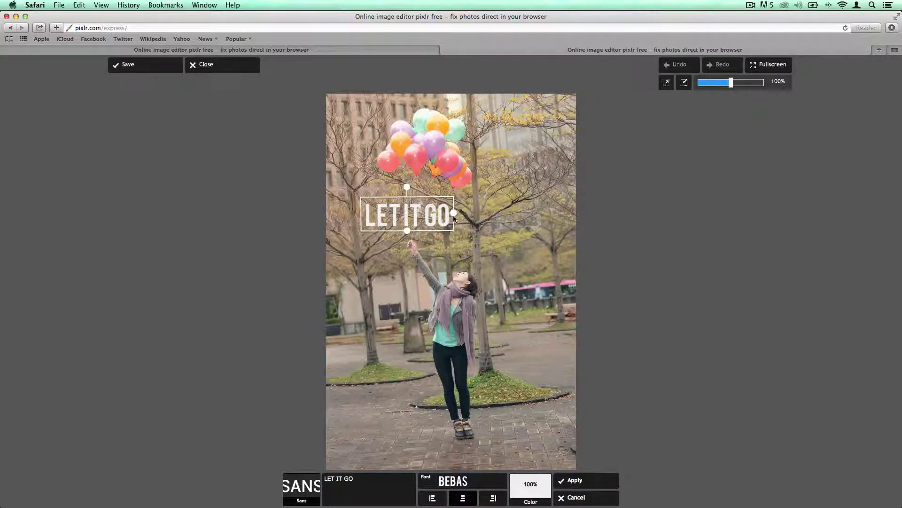
{"action": "left_click_drag", "start_coordinate": [408, 233], "coordinate": [414, 245]}
{"action": "left_click_drag", "start_coordinate": [485, 216], "coordinate": [492, 217]}
{"action": "left_click_drag", "start_coordinate": [417, 219], "coordinate": [457, 218]}
{"action": "left_click_drag", "start_coordinate": [540, 213], "coordinate": [548, 212]}
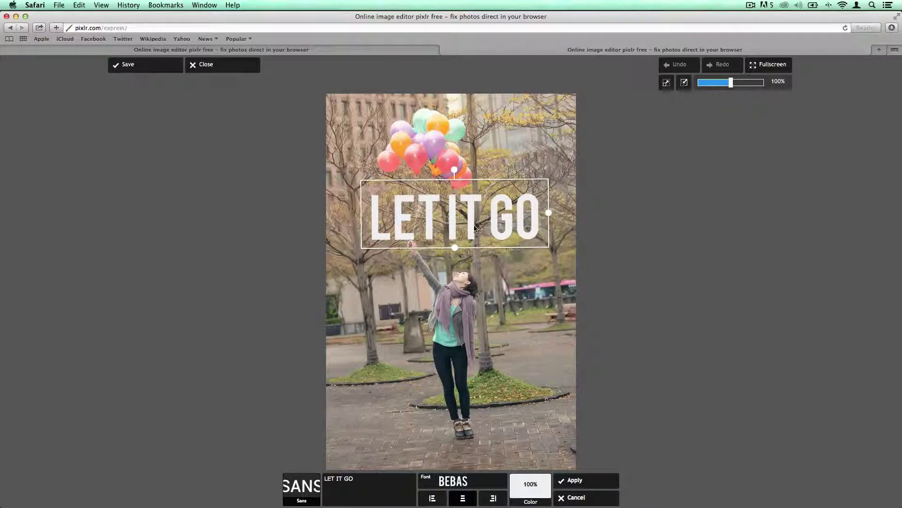
{"action": "left_click_drag", "start_coordinate": [478, 228], "coordinate": [473, 227]}
- Change the caption to 'LET IT GO!' in white at 83% opacity and apply it
{"action": "left_click", "coordinate": [356, 502]}
{"action": "type", "text": "!"}
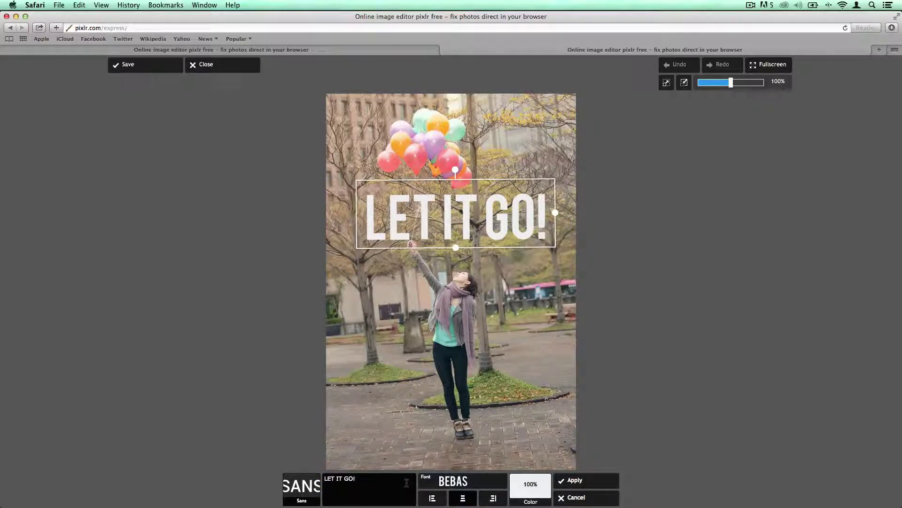
{"action": "left_click", "coordinate": [539, 497]}
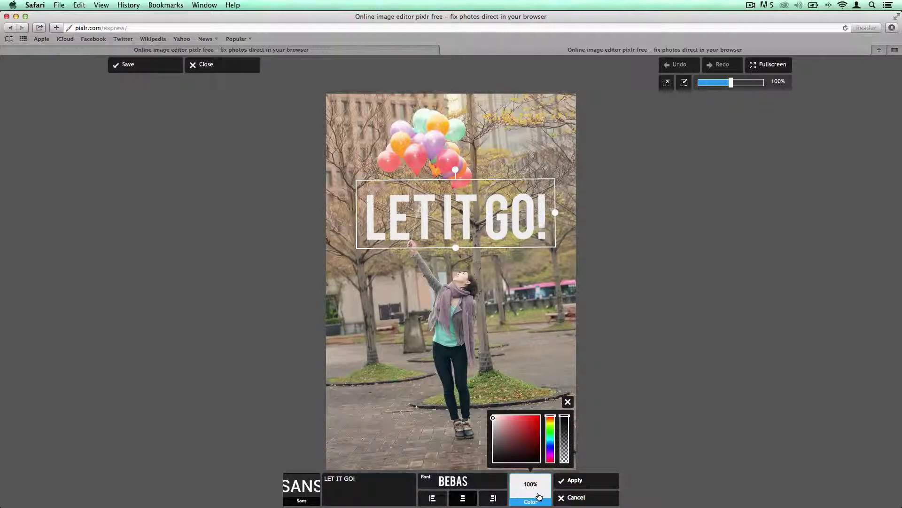
{"action": "mouse_move", "coordinate": [514, 439]}
{"action": "left_mouse_down"}
{"action": "mouse_move", "coordinate": [522, 439]}
{"action": "mouse_move", "coordinate": [492, 415]}
{"action": "left_mouse_up"}
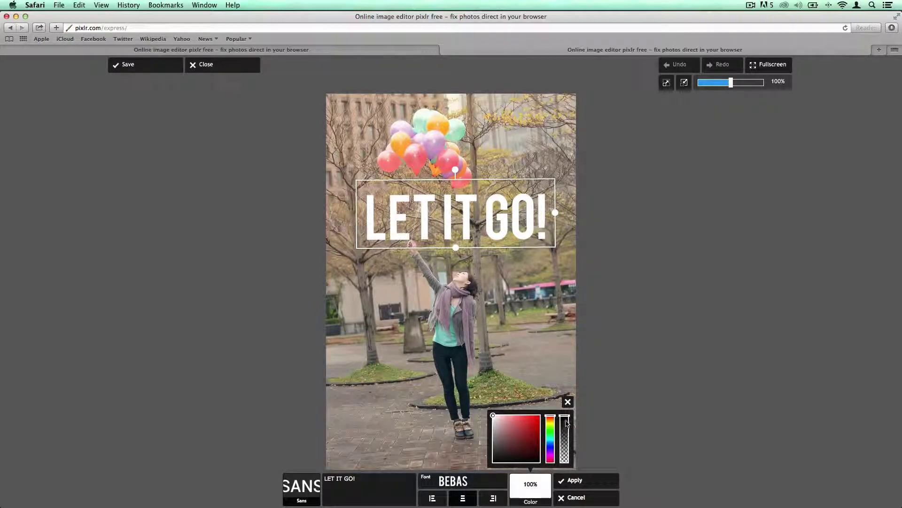
{"action": "left_click_drag", "start_coordinate": [567, 417], "coordinate": [566, 427]}
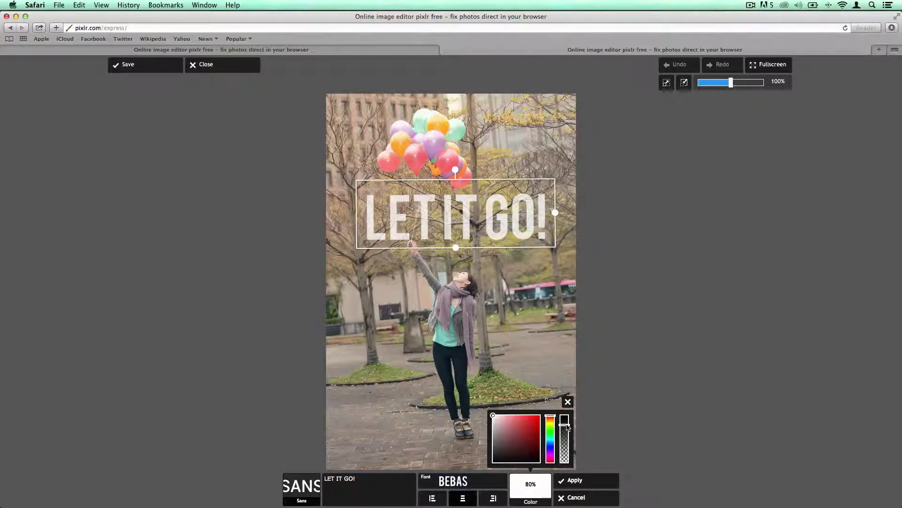
{"action": "left_click", "coordinate": [580, 484]}
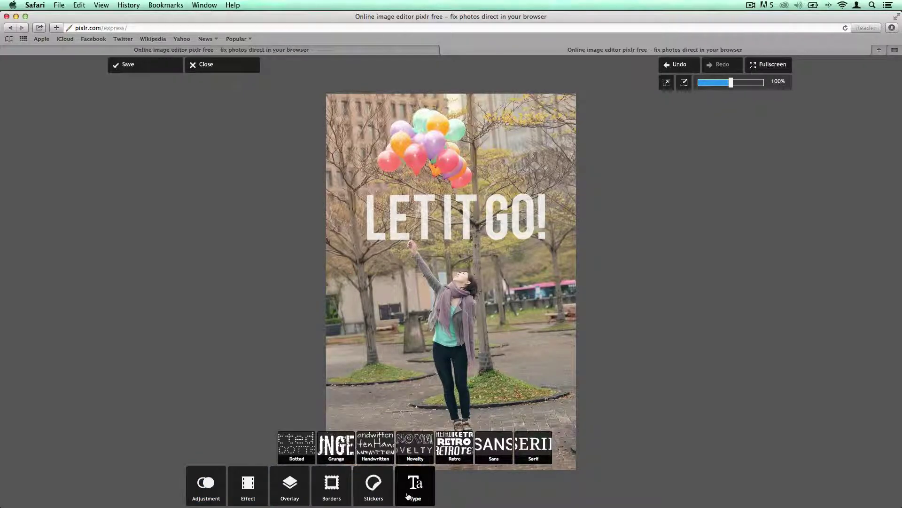
- Apply a Vibrance adjustment with amount 50 to the photo
{"action": "left_click", "coordinate": [210, 486]}
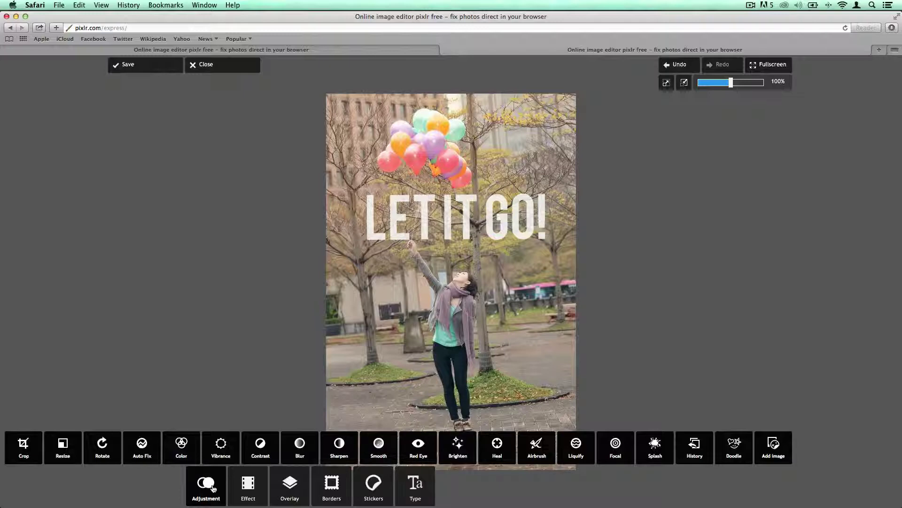
{"action": "left_click", "coordinate": [222, 456]}
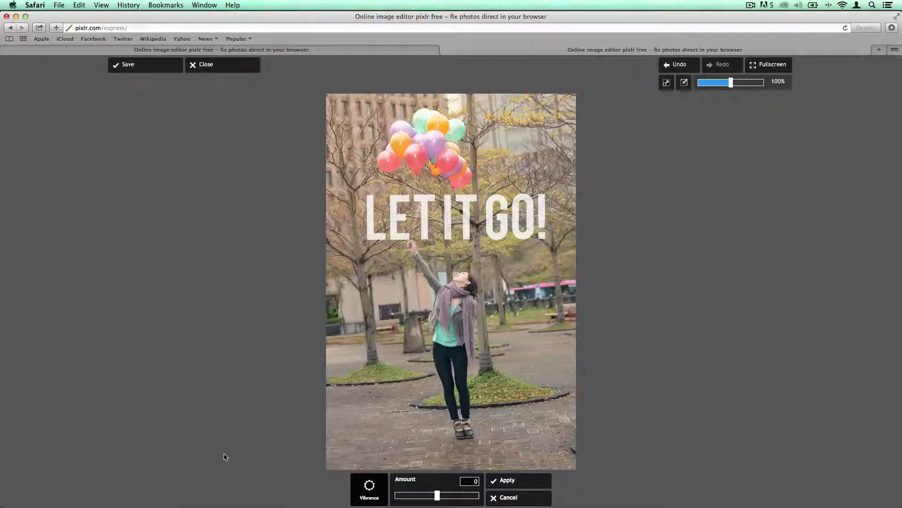
{"action": "left_click_drag", "start_coordinate": [439, 498], "coordinate": [480, 497]}
{"action": "left_click", "coordinate": [521, 485]}
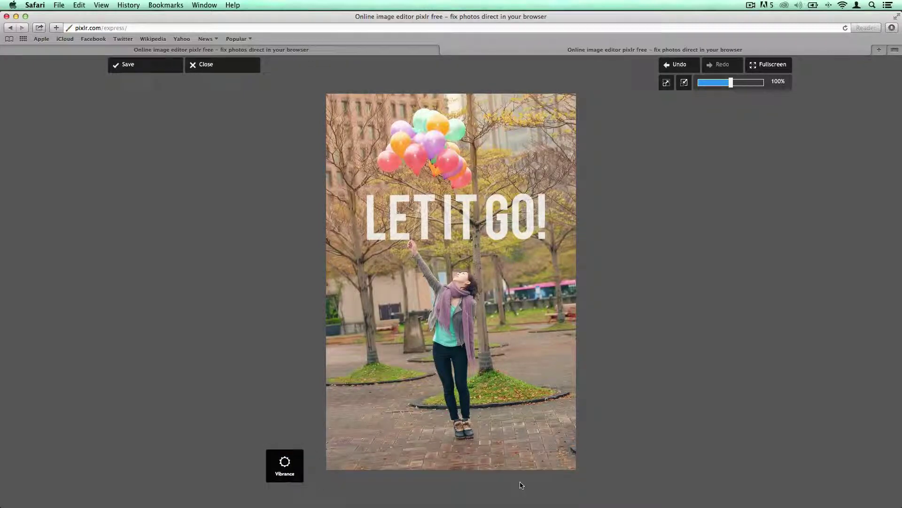
{"action": "left_click", "coordinate": [260, 500]}
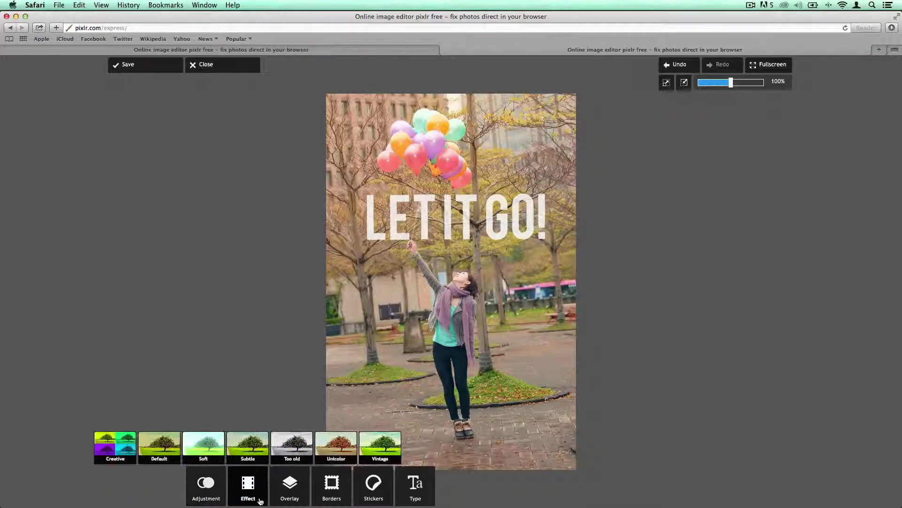
- Apply the Vintage Polak effect at amount 74 to the photo
{"action": "left_click", "coordinate": [381, 449]}
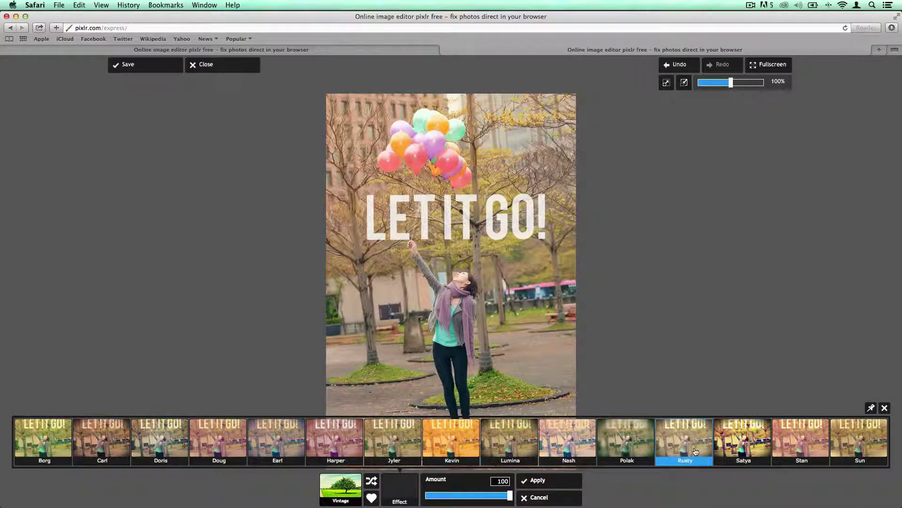
{"action": "left_click", "coordinate": [629, 443]}
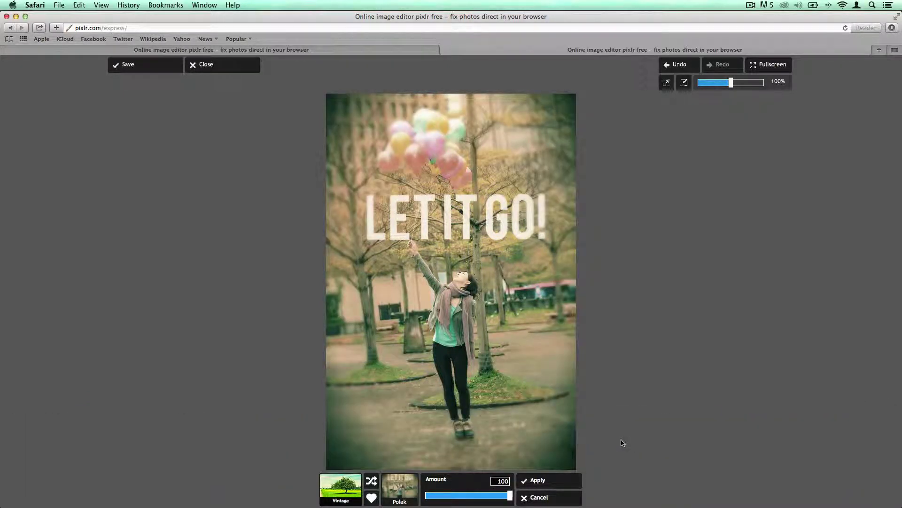
{"action": "left_click_drag", "start_coordinate": [510, 496], "coordinate": [488, 498]}
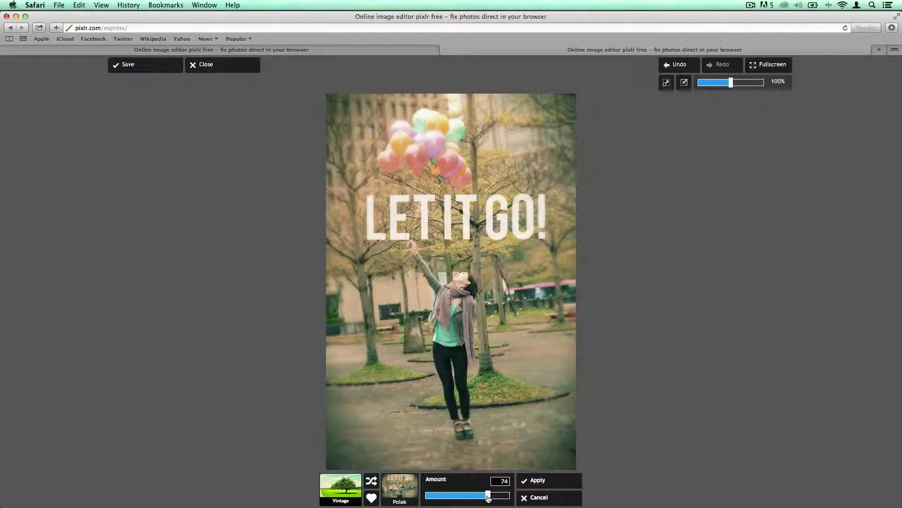
{"action": "left_click", "coordinate": [562, 486]}
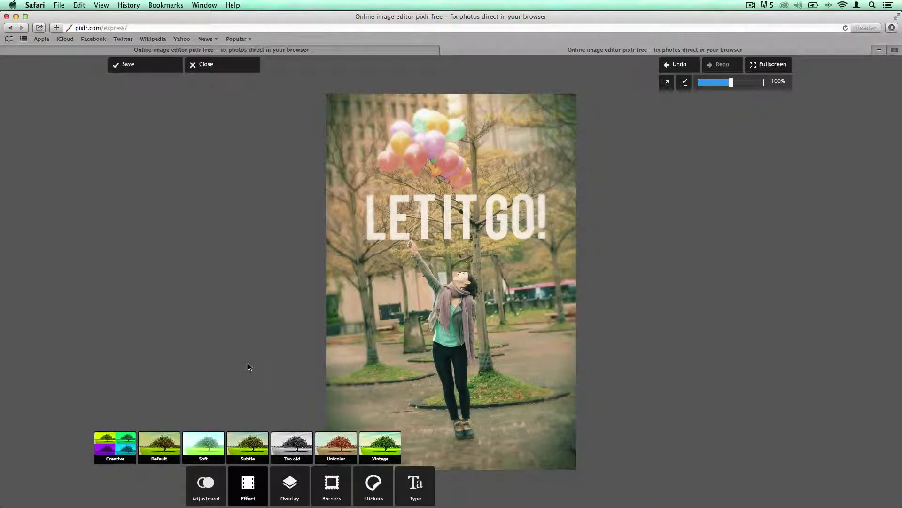
{"action": "left_click", "coordinate": [130, 69]}
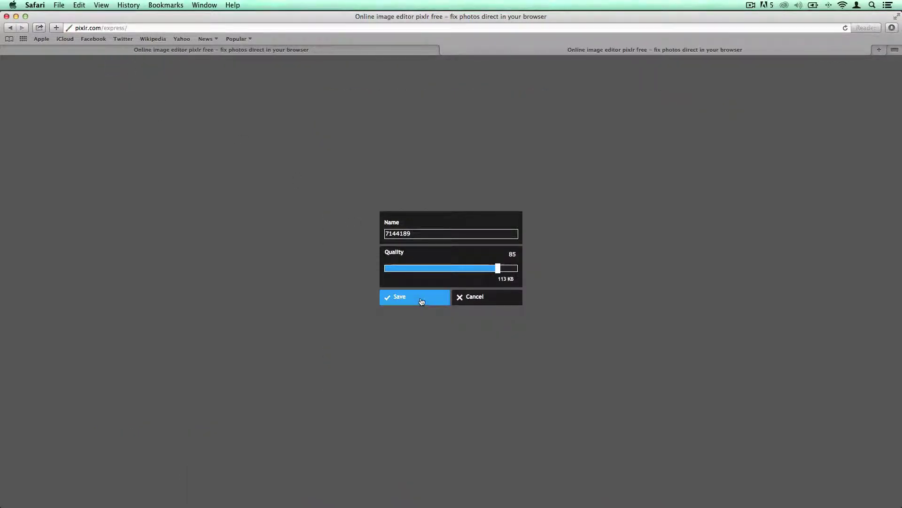
- Save the photo at quality 100 as 7144189Pixlr.jpg in the HowDidTheyDoThat folder
{"action": "left_click_drag", "start_coordinate": [499, 272], "coordinate": [524, 272]}
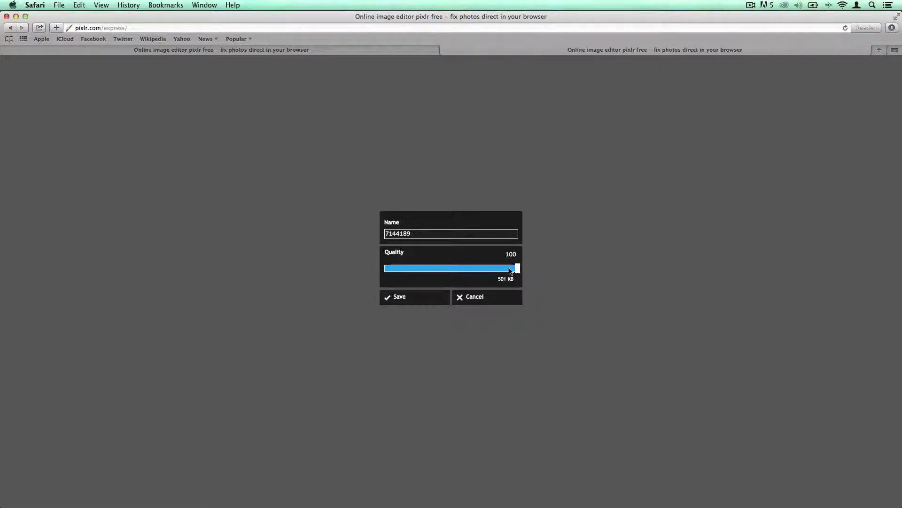
{"action": "double_click", "coordinate": [424, 232]}
{"action": "left_click", "coordinate": [424, 232]}
{"action": "type", "text": "Pixlr"}
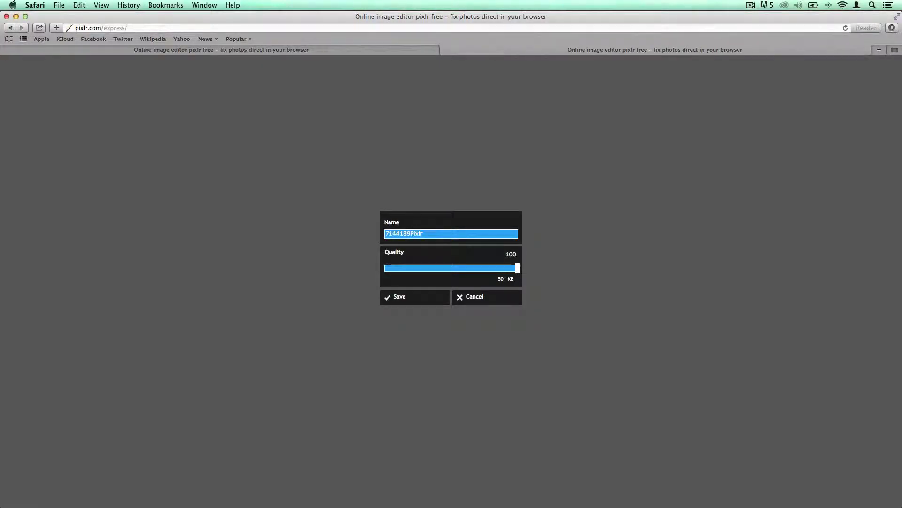
{"action": "left_click", "coordinate": [411, 296]}
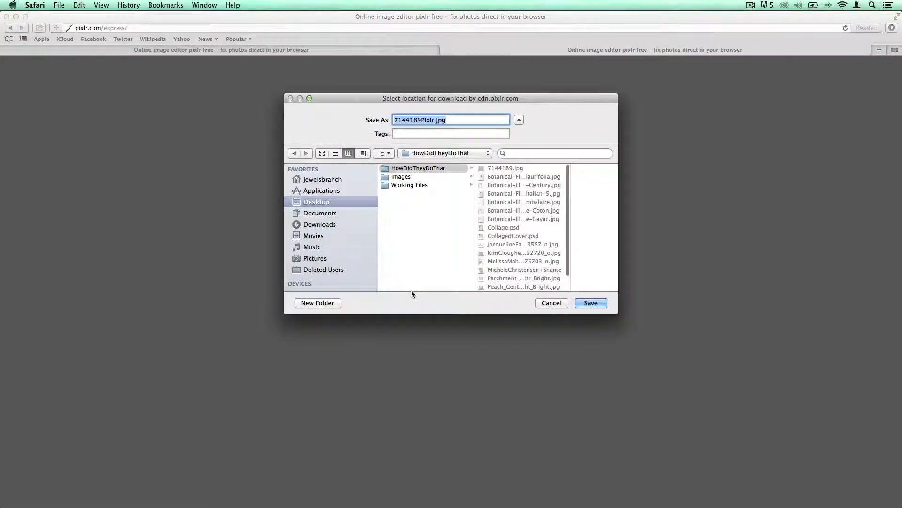
{"action": "left_click", "coordinate": [592, 304]}
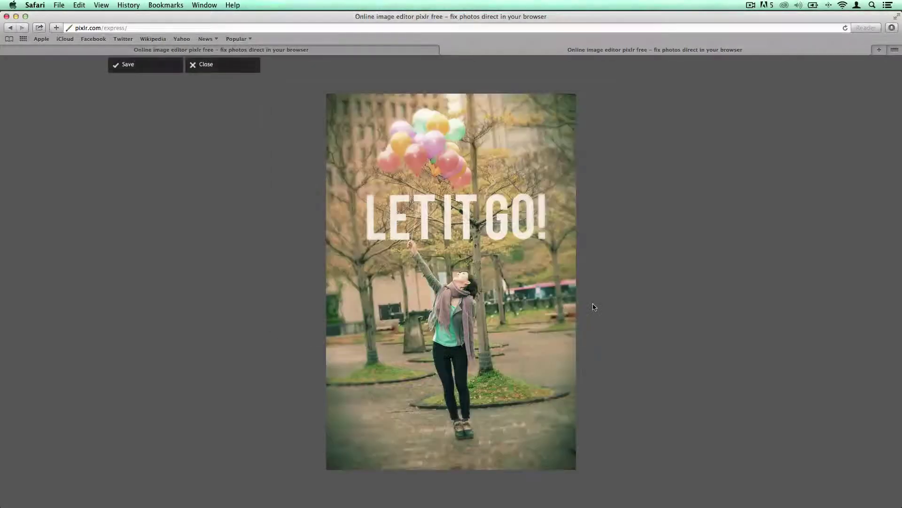